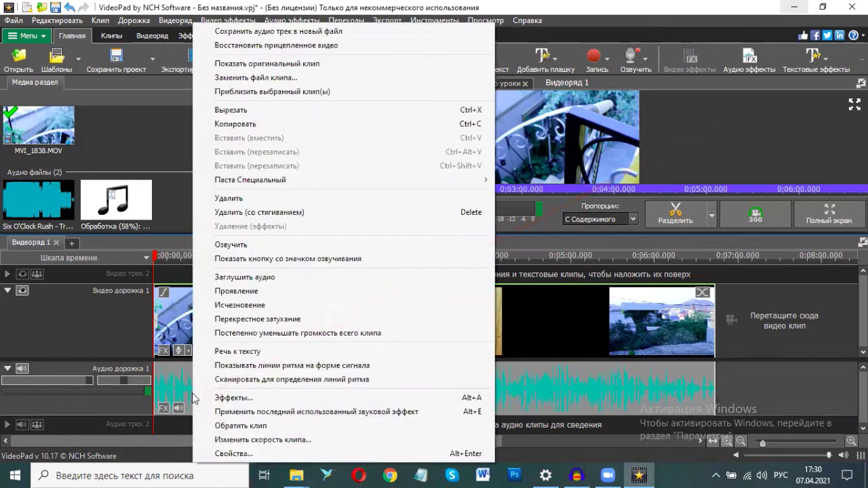
- Delete the video's original audio from audio track 1 and place аудио-Судак-номер.mp3 at the start of that track
{"action": "left_click", "coordinate": [272, 198]}
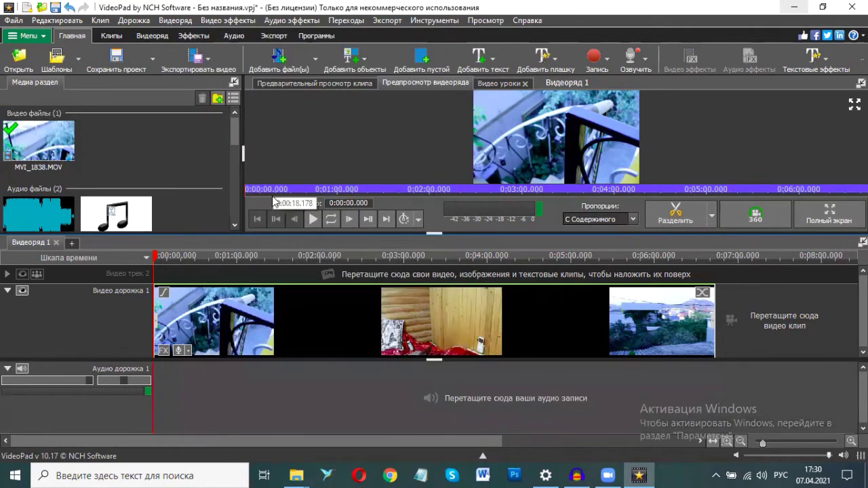
{"action": "scroll", "coordinate": [157, 177], "scroll_direction": "down", "scroll_amount": 2}
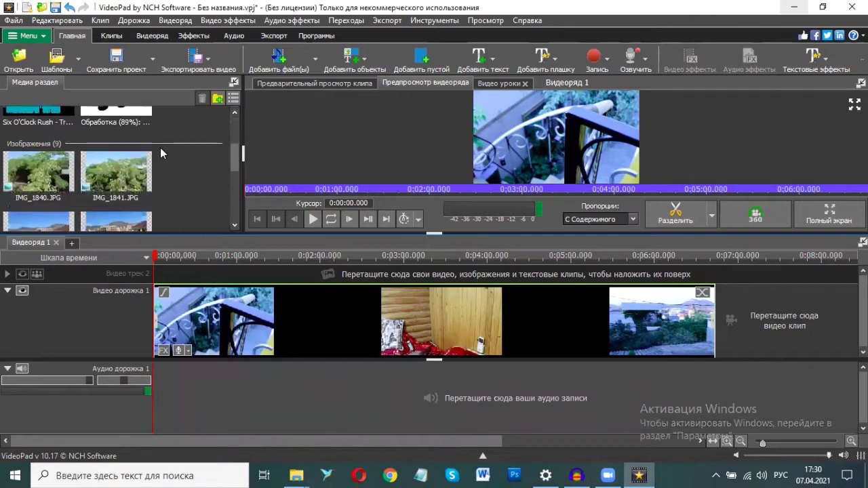
{"action": "left_click", "coordinate": [125, 182]}
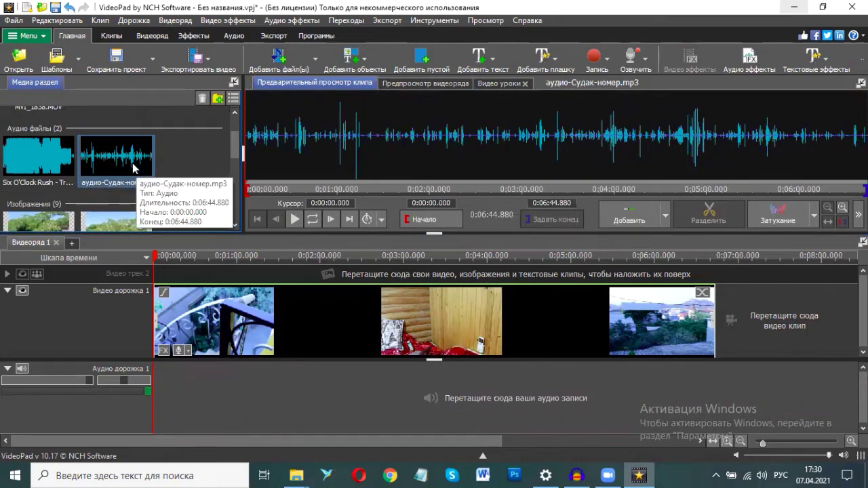
{"action": "left_click_drag", "start_coordinate": [135, 168], "coordinate": [151, 384]}
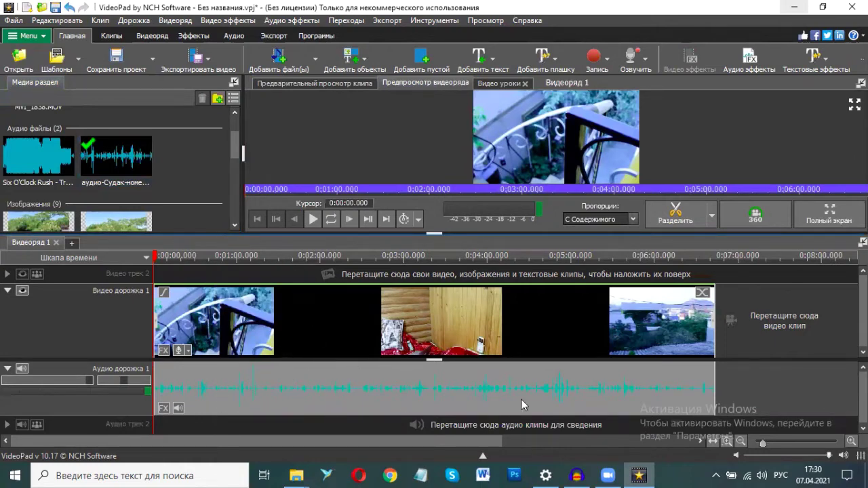
- Select the fragment from 0:02:23.849 to 0:02:30.373 on the timeline and delete it from the video and audio tracks
{"action": "scroll", "coordinate": [520, 400], "scroll_direction": "up", "scroll_amount": 3}
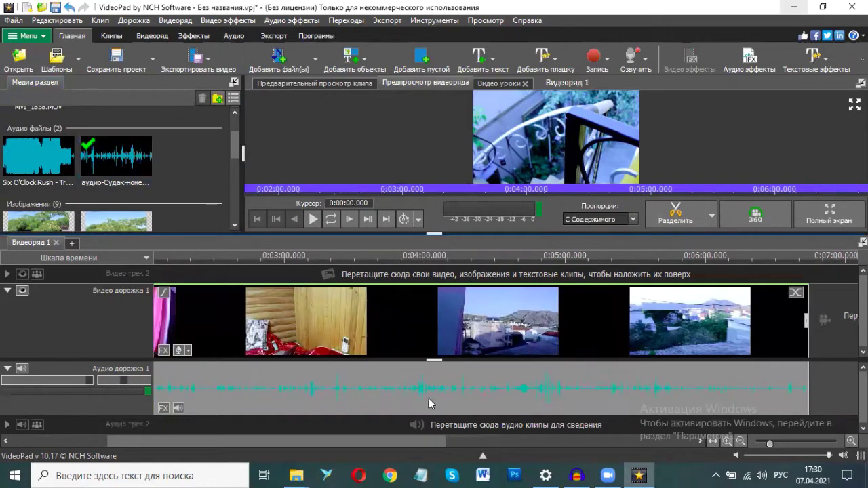
{"action": "left_click", "coordinate": [200, 379]}
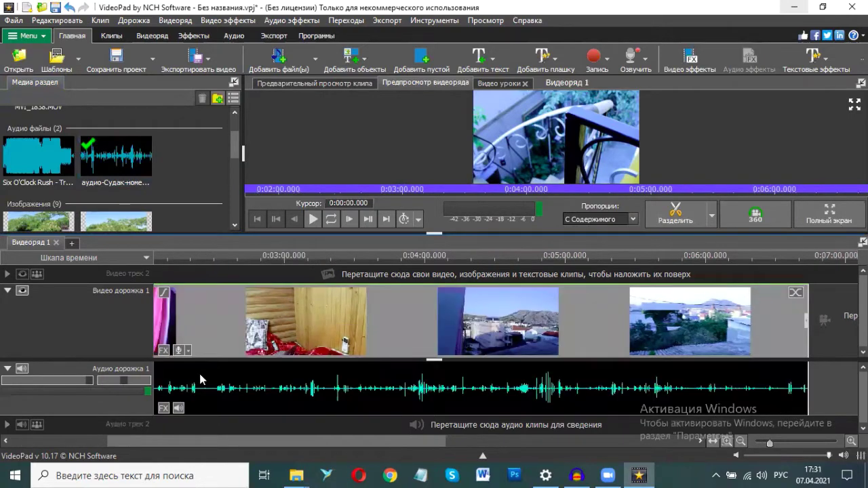
{"action": "left_click", "coordinate": [160, 262]}
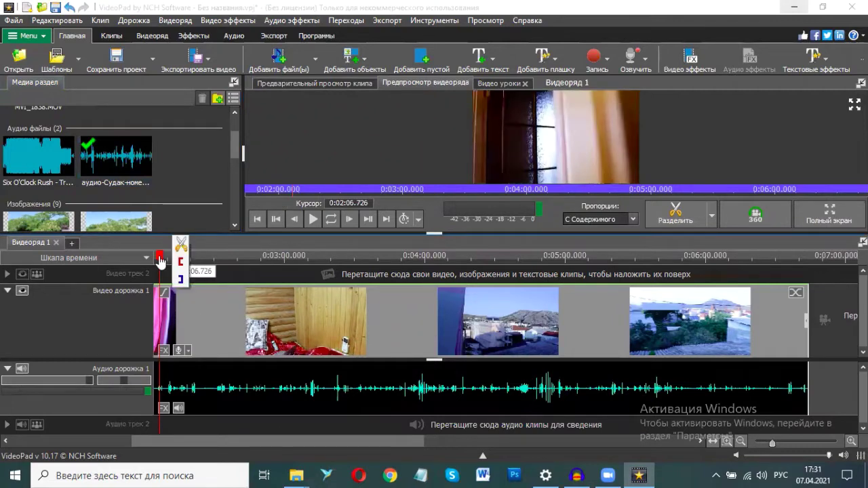
{"action": "left_click", "coordinate": [160, 261]}
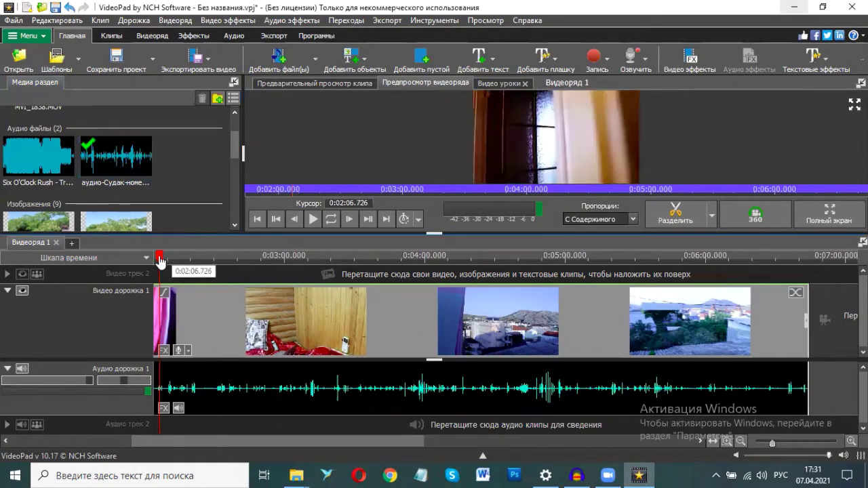
{"action": "left_click", "coordinate": [174, 265]}
{"action": "left_click_drag", "start_coordinate": [177, 268], "coordinate": [215, 301]}
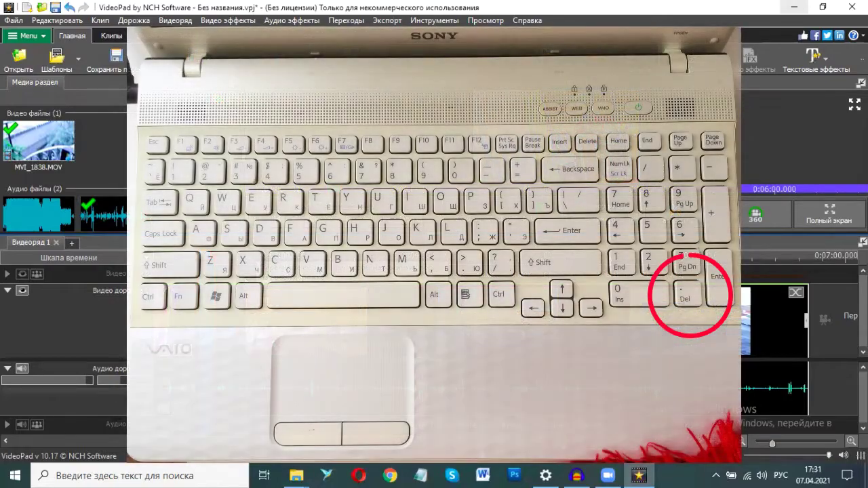
{"action": "key", "text": "alt+shift"}
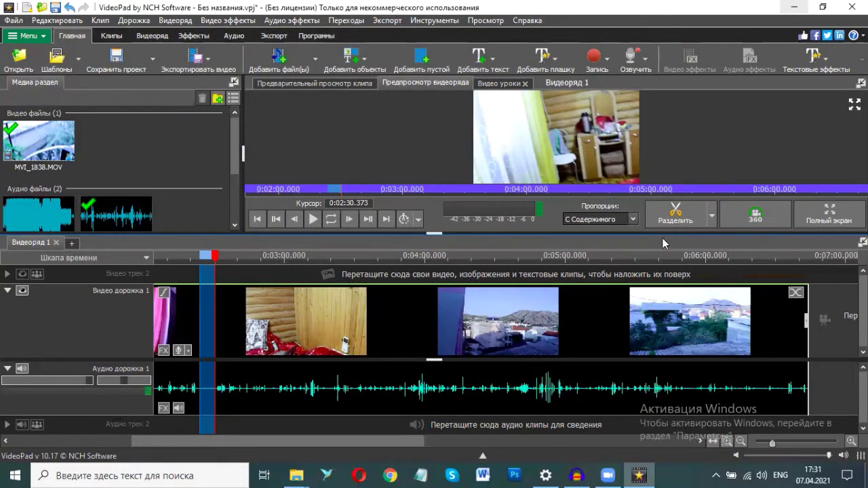
{"action": "right_click", "coordinate": [206, 303]}
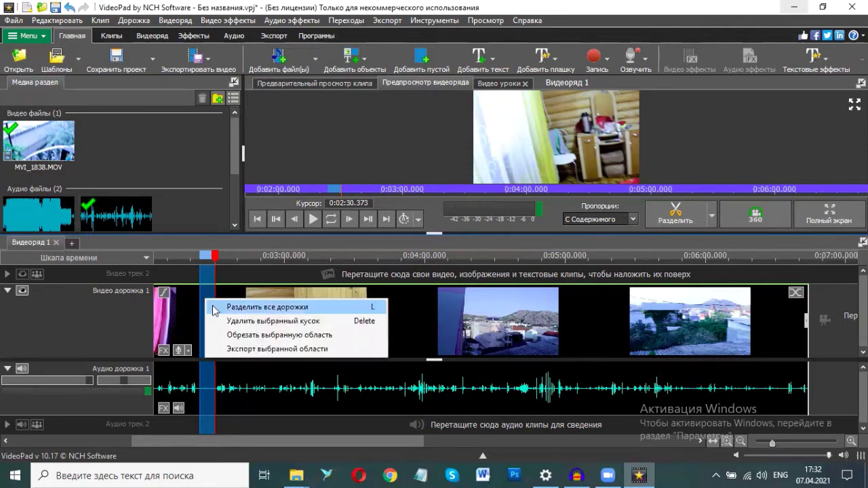
{"action": "left_click", "coordinate": [234, 321]}
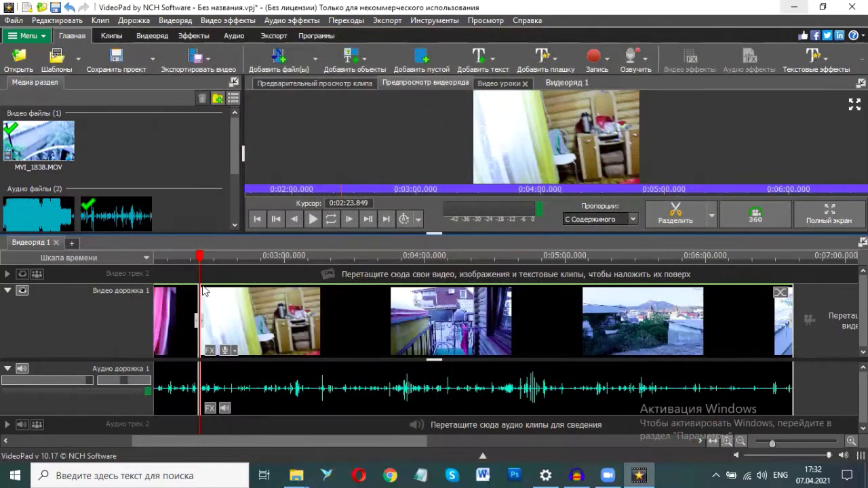
- Select a short fragment starting at 0:03:11.188 on the timeline and cut it out of the video and audio tracks
{"action": "left_click", "coordinate": [334, 339]}
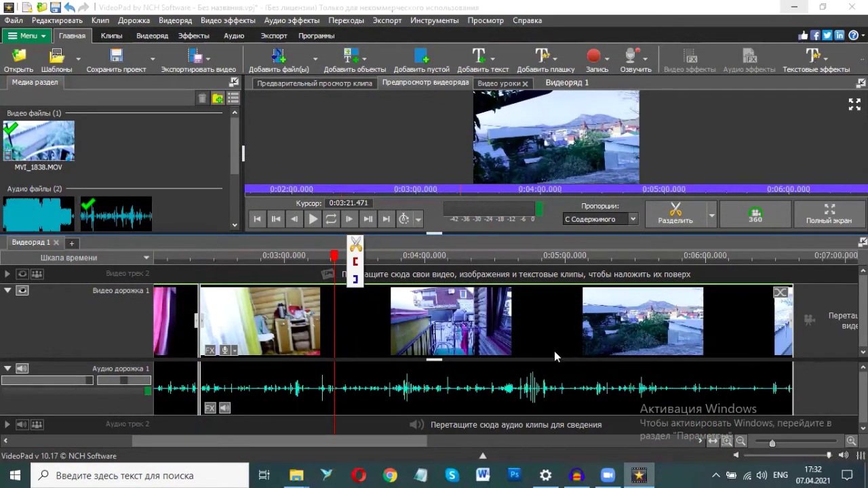
{"action": "mouse_move", "coordinate": [546, 367]}
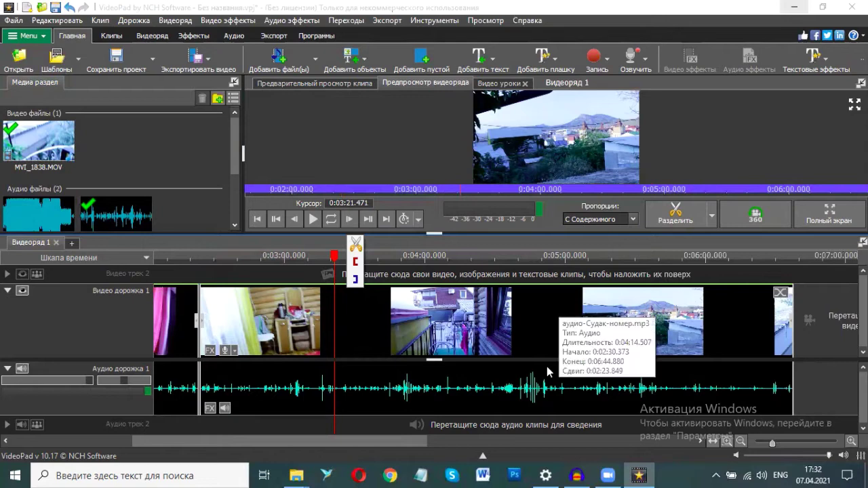
{"action": "scroll", "coordinate": [548, 372], "scroll_direction": "up", "scroll_amount": 1}
{"action": "scroll", "coordinate": [548, 371], "scroll_direction": "up", "scroll_amount": 1}
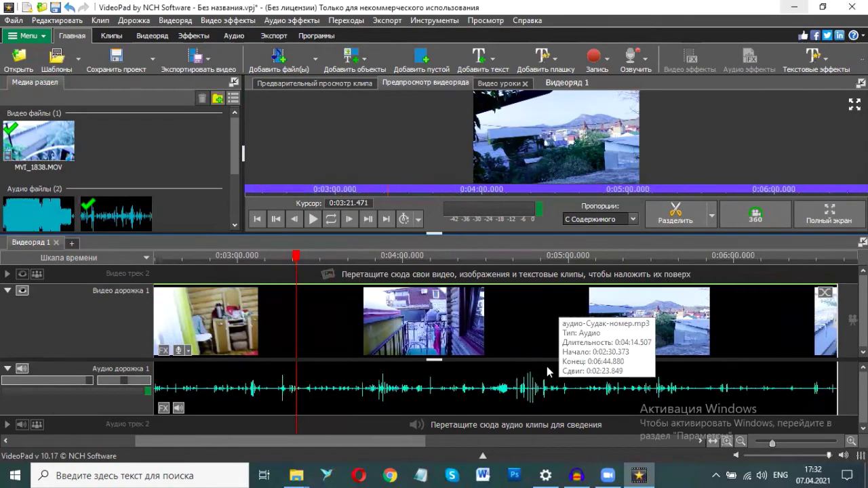
{"action": "scroll", "coordinate": [547, 371], "scroll_direction": "up", "scroll_amount": 2}
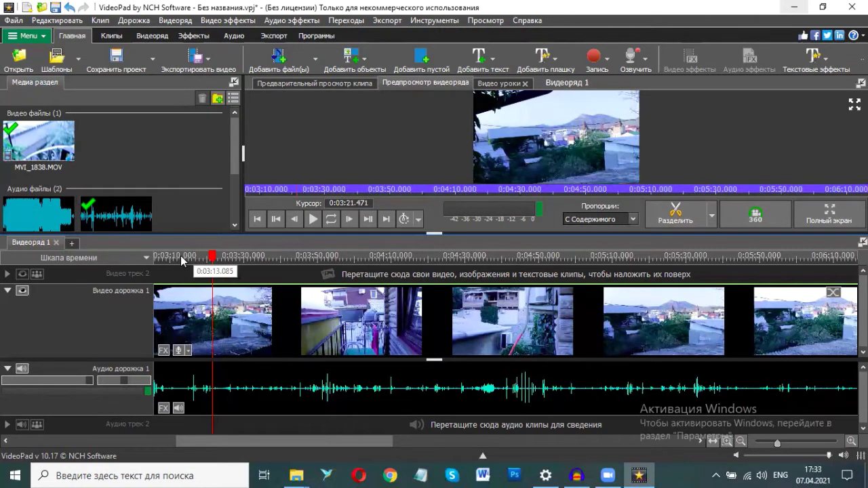
{"action": "left_click_drag", "start_coordinate": [175, 257], "coordinate": [190, 315]}
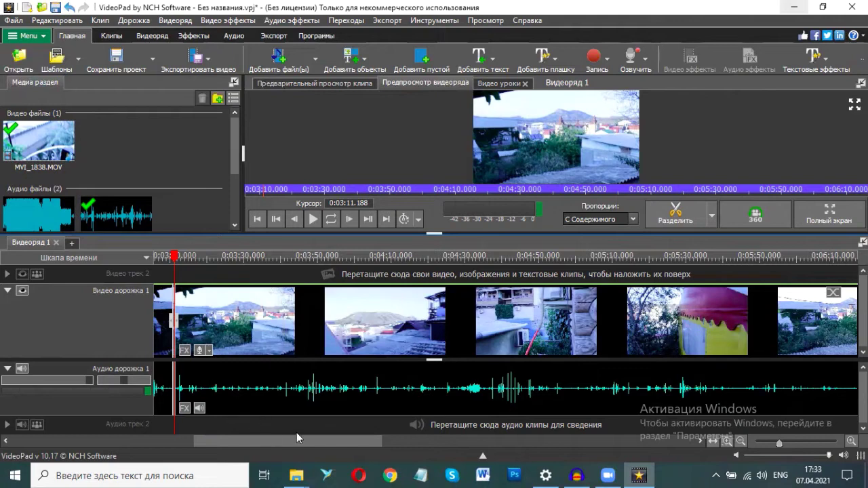
- Apply the Размытие transition between the first two clips on video track 1 and play back that junction
{"action": "scroll", "coordinate": [317, 440], "scroll_direction": "left", "scroll_amount": 2}
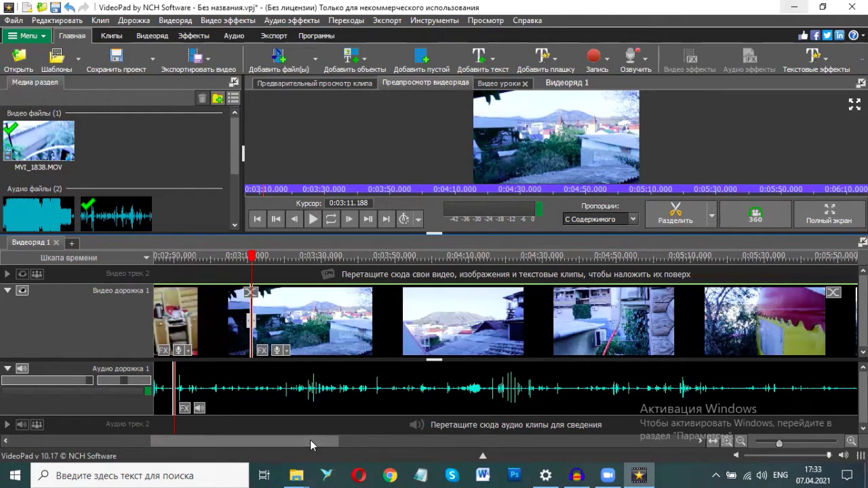
{"action": "scroll", "coordinate": [310, 440], "scroll_direction": "left", "scroll_amount": 2}
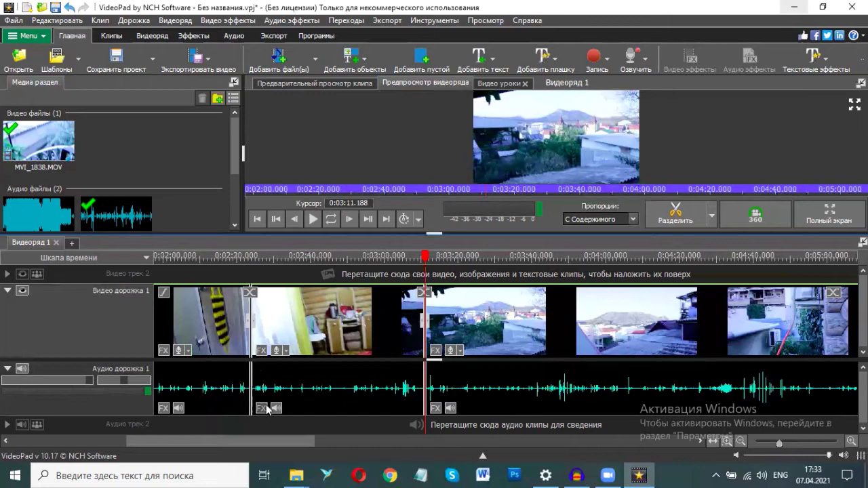
{"action": "left_click", "coordinate": [251, 298]}
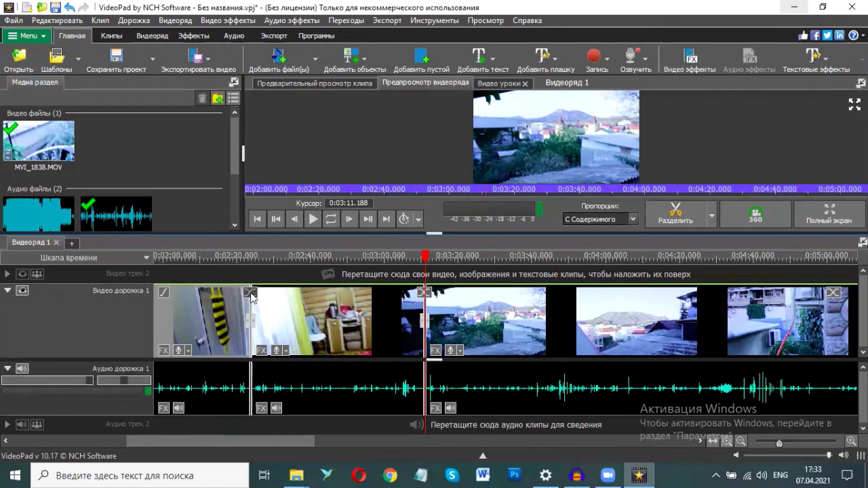
{"action": "left_click", "coordinate": [250, 293]}
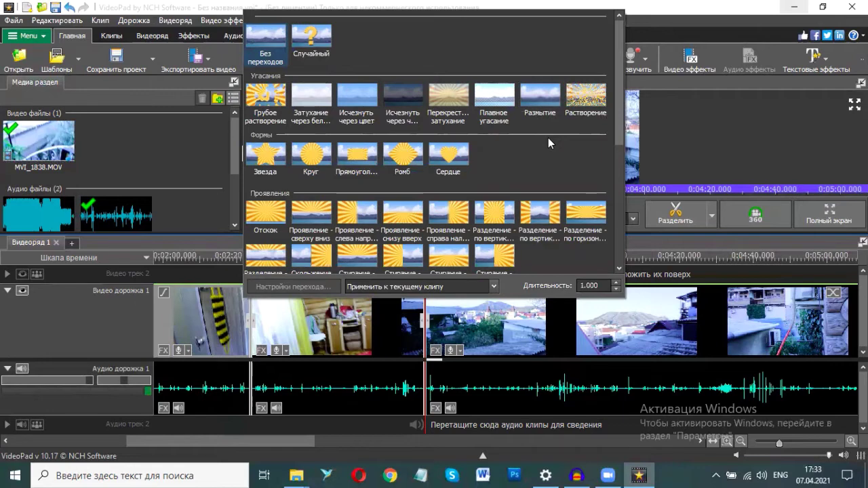
{"action": "left_click", "coordinate": [531, 99]}
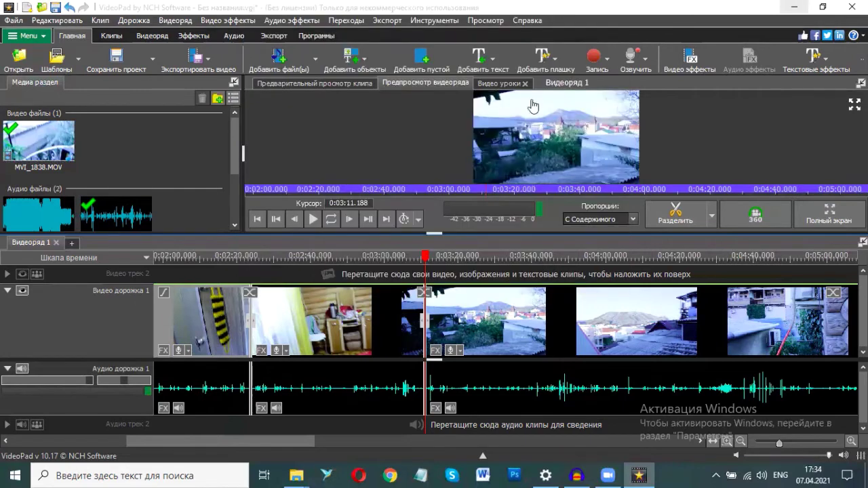
{"action": "left_click", "coordinate": [232, 259]}
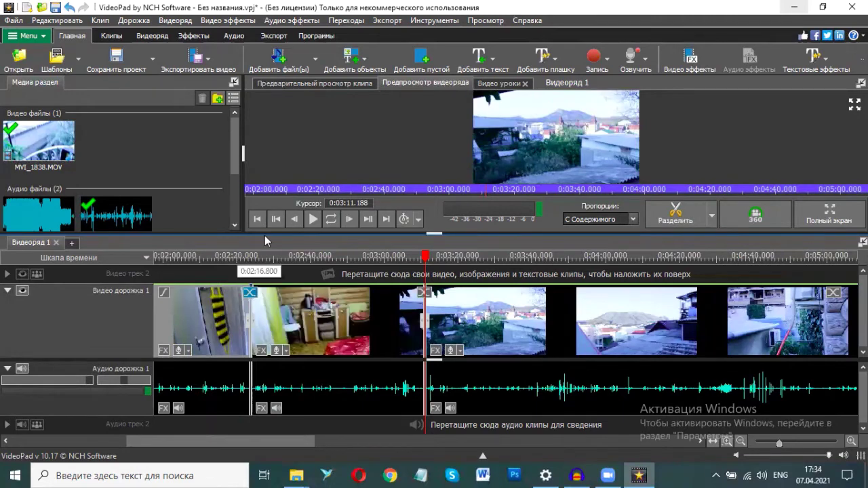
{"action": "left_click", "coordinate": [314, 218]}
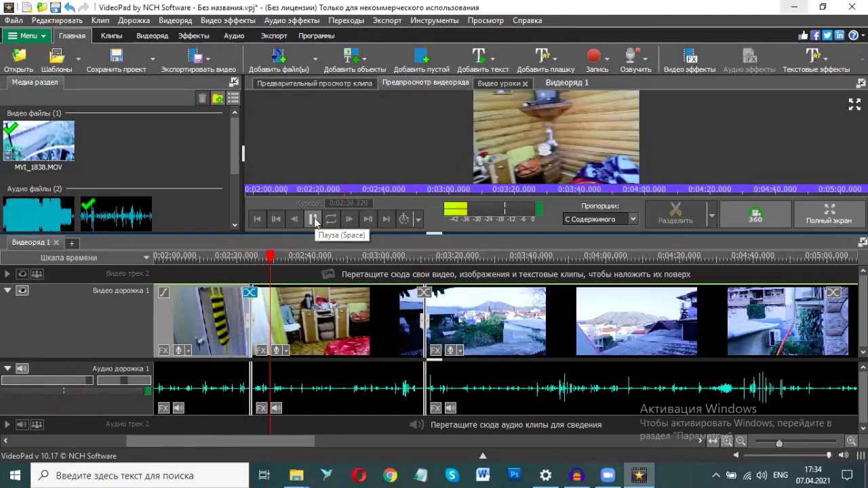
{"action": "left_click", "coordinate": [314, 219]}
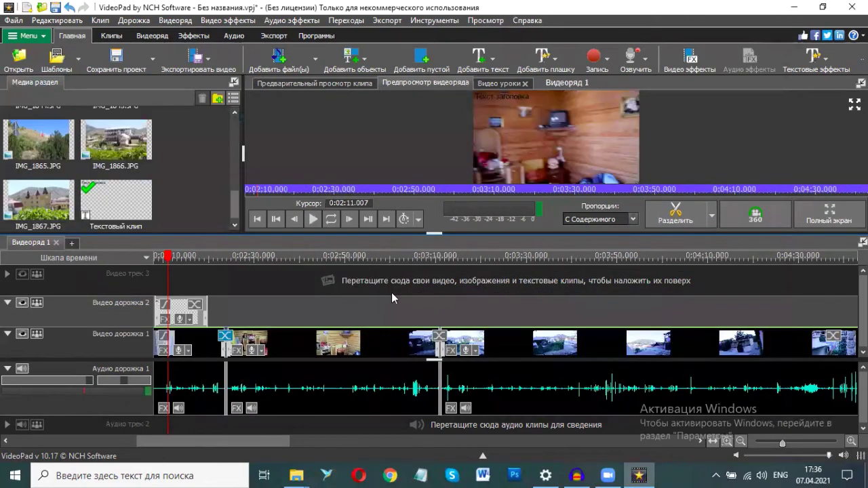
- Add the Six O'Clock Rush music file to a second audio track and shift it slightly further along the timeline
{"action": "scroll", "coordinate": [175, 145], "scroll_direction": "up", "scroll_amount": 2}
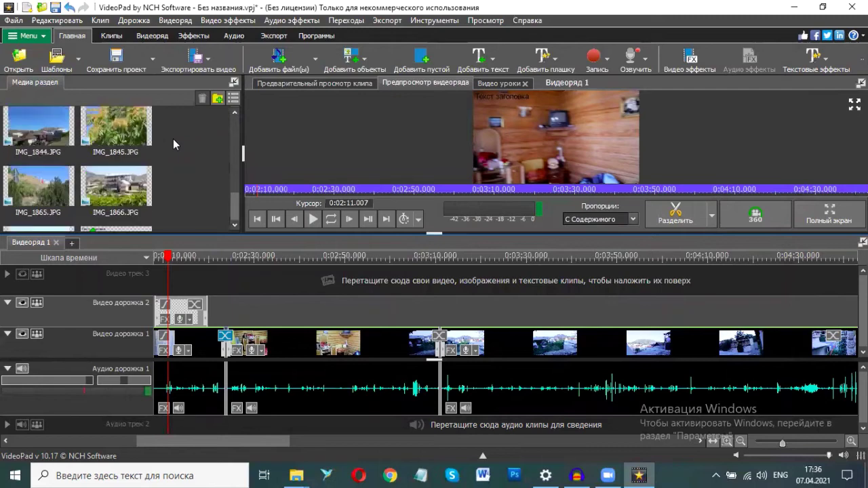
{"action": "scroll", "coordinate": [173, 139], "scroll_direction": "up", "scroll_amount": 3}
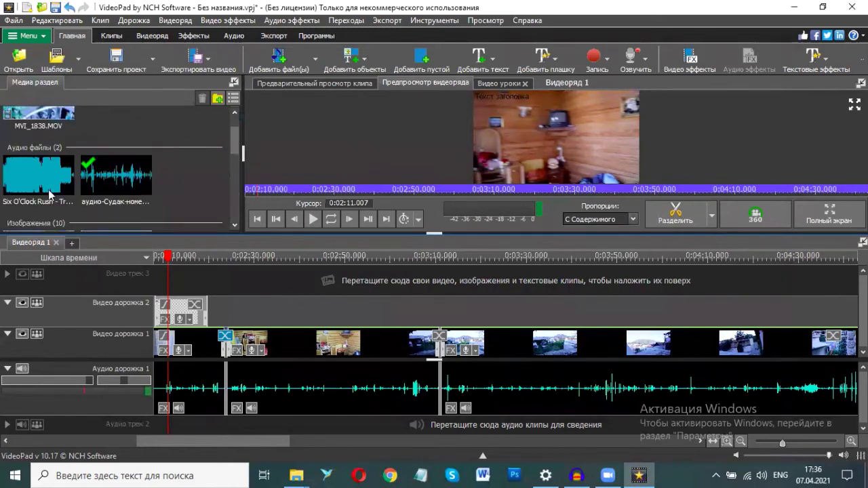
{"action": "left_click_drag", "start_coordinate": [30, 191], "coordinate": [182, 428]}
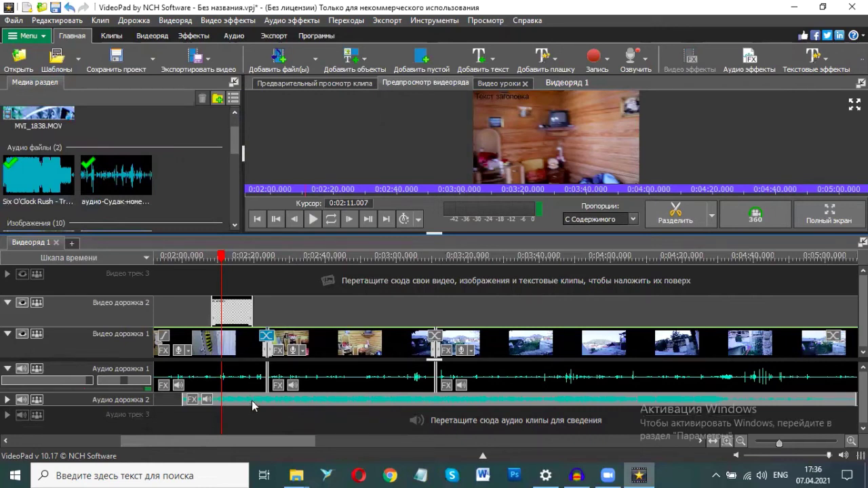
{"action": "left_click_drag", "start_coordinate": [249, 405], "coordinate": [261, 406]}
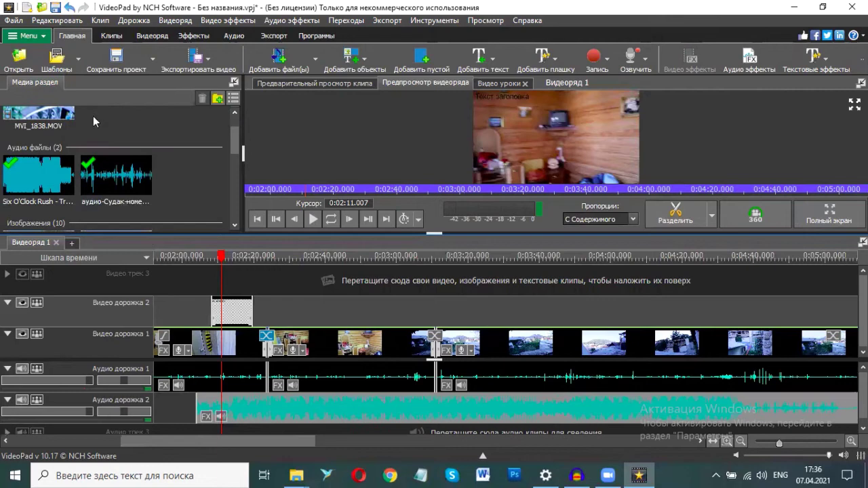
- Insert the image IMG_1845.JPG at the start of video track 1 and preview its frame
{"action": "scroll", "coordinate": [93, 121], "scroll_direction": "up", "scroll_amount": 1}
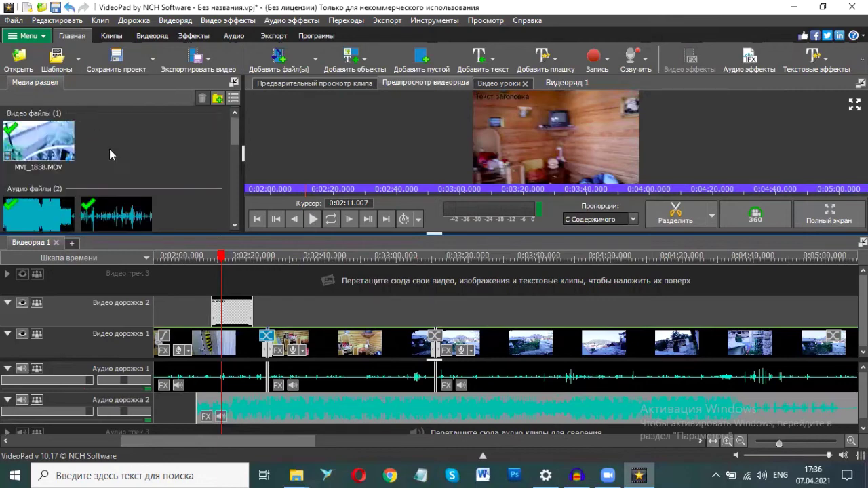
{"action": "scroll", "coordinate": [109, 150], "scroll_direction": "down", "scroll_amount": 5}
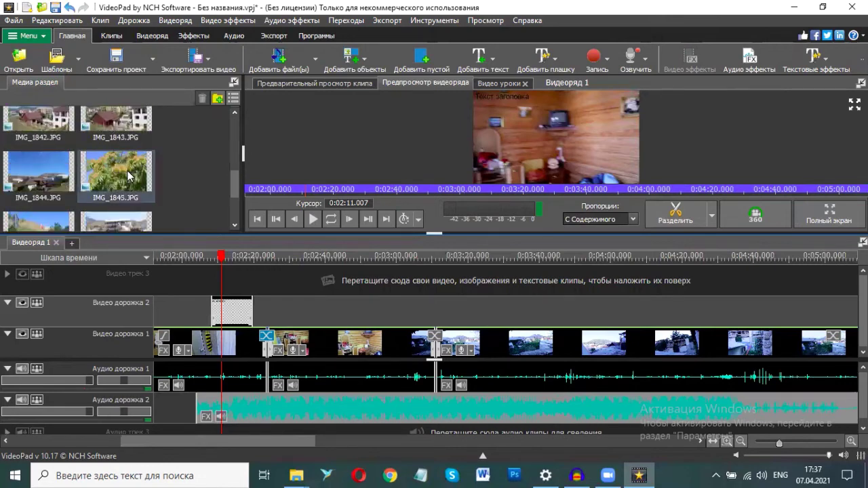
{"action": "left_click", "coordinate": [129, 177]}
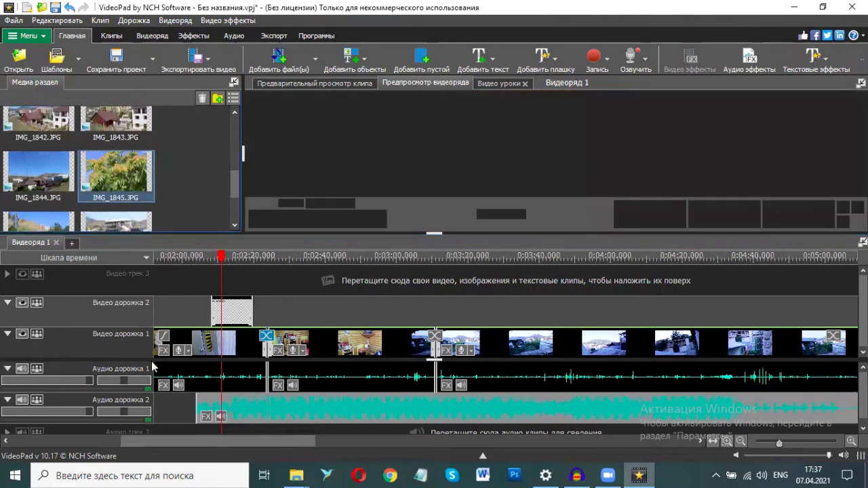
{"action": "left_click_drag", "start_coordinate": [153, 370], "coordinate": [161, 347]}
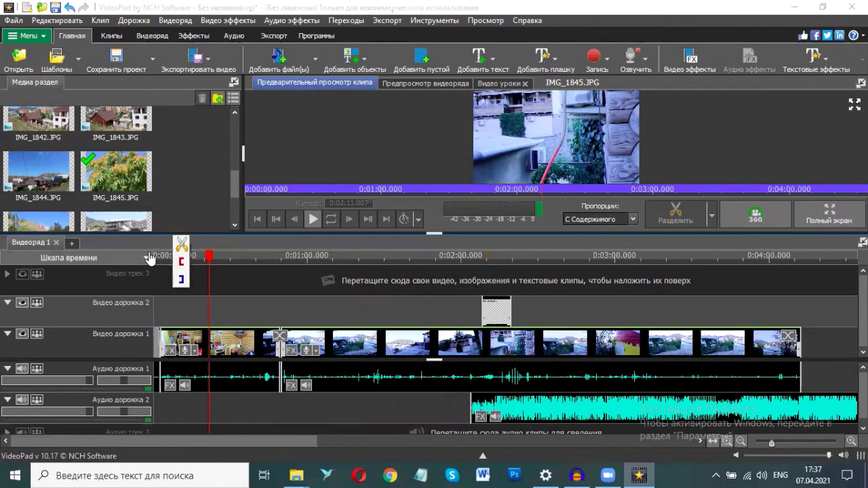
{"action": "left_click", "coordinate": [150, 256]}
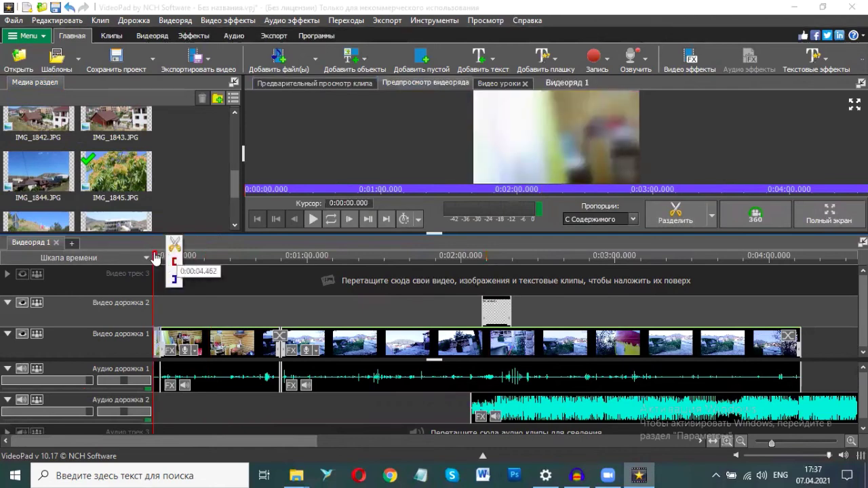
{"action": "left_click", "coordinate": [157, 261]}
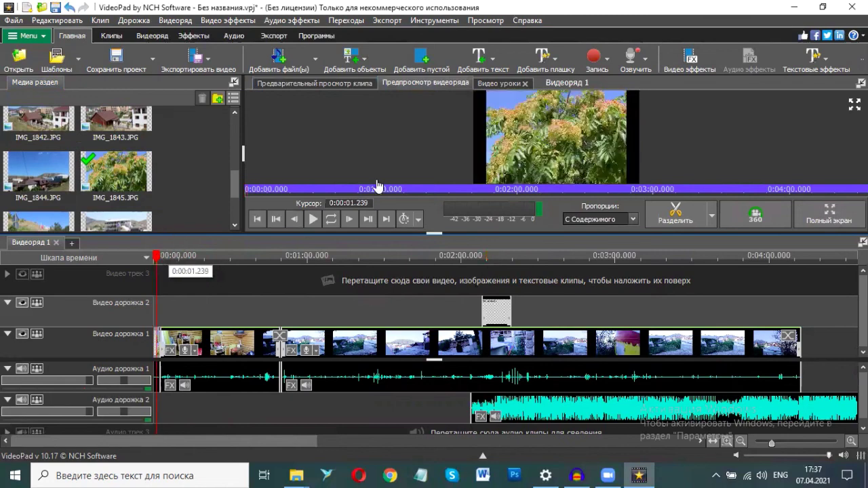